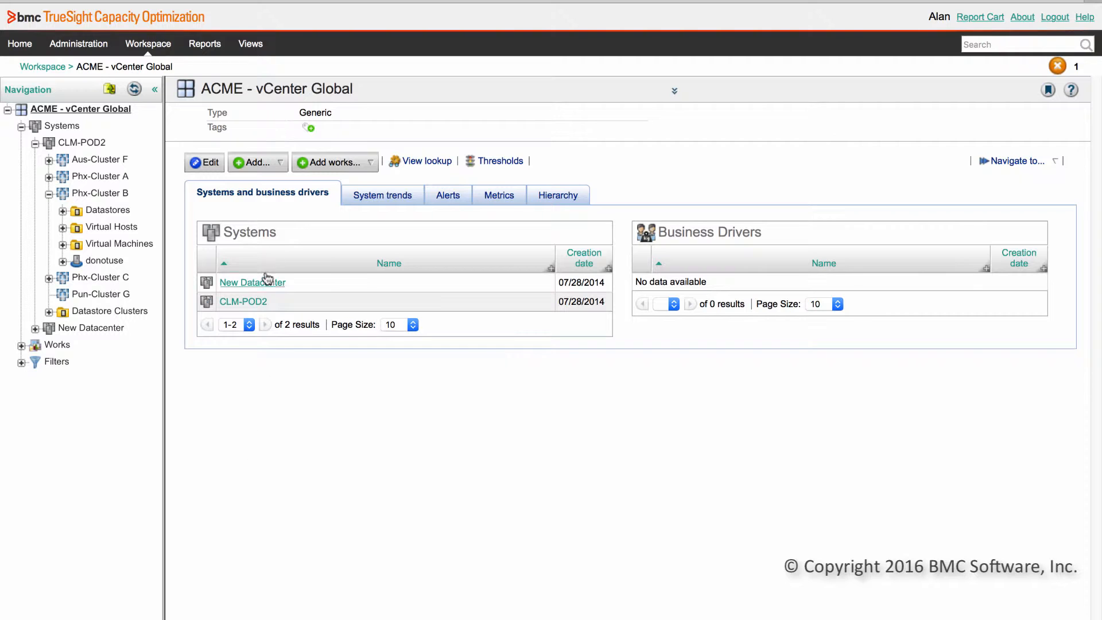
Start a new system template named Prod_ESX_Host with the description "This is a typical production ESX Host".
click(267, 164)
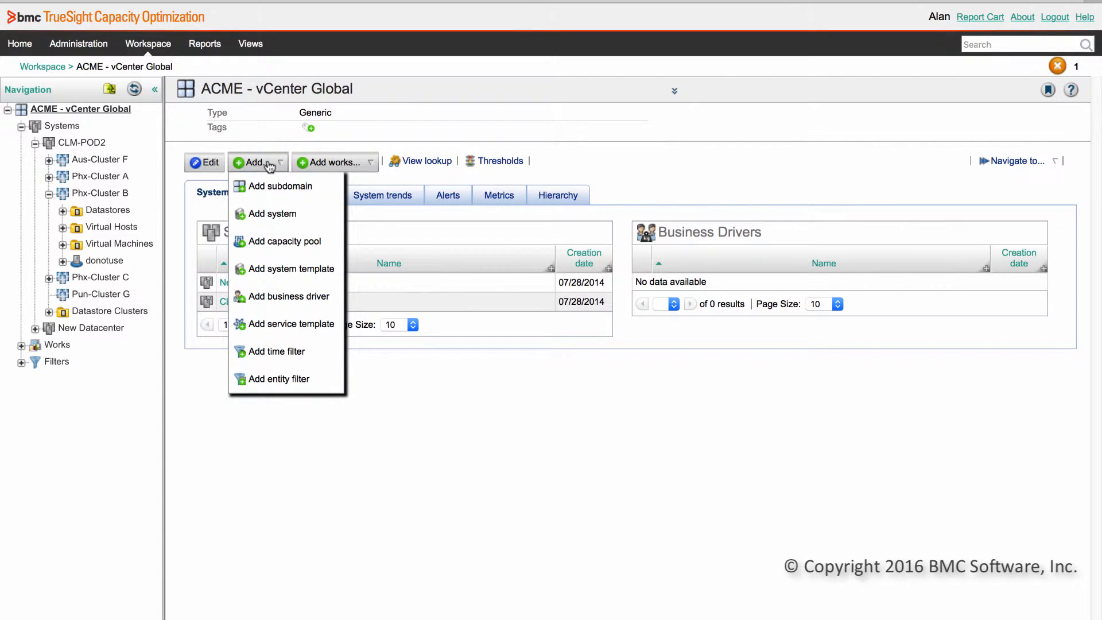
click(296, 269)
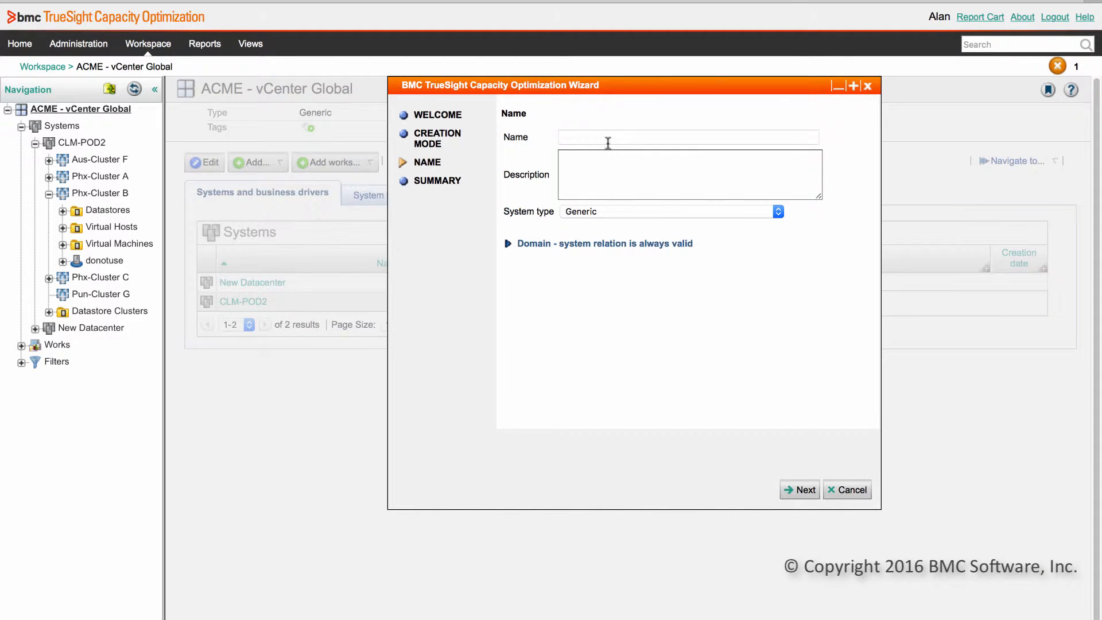
text(P)
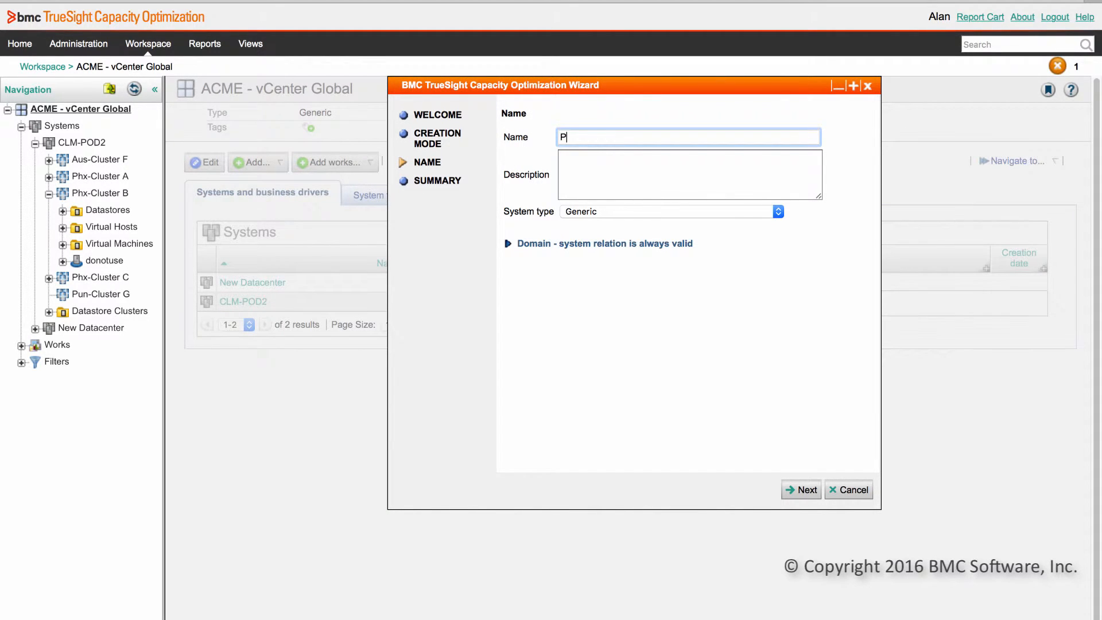
text(rod_ESX_Host)
click(561, 157)
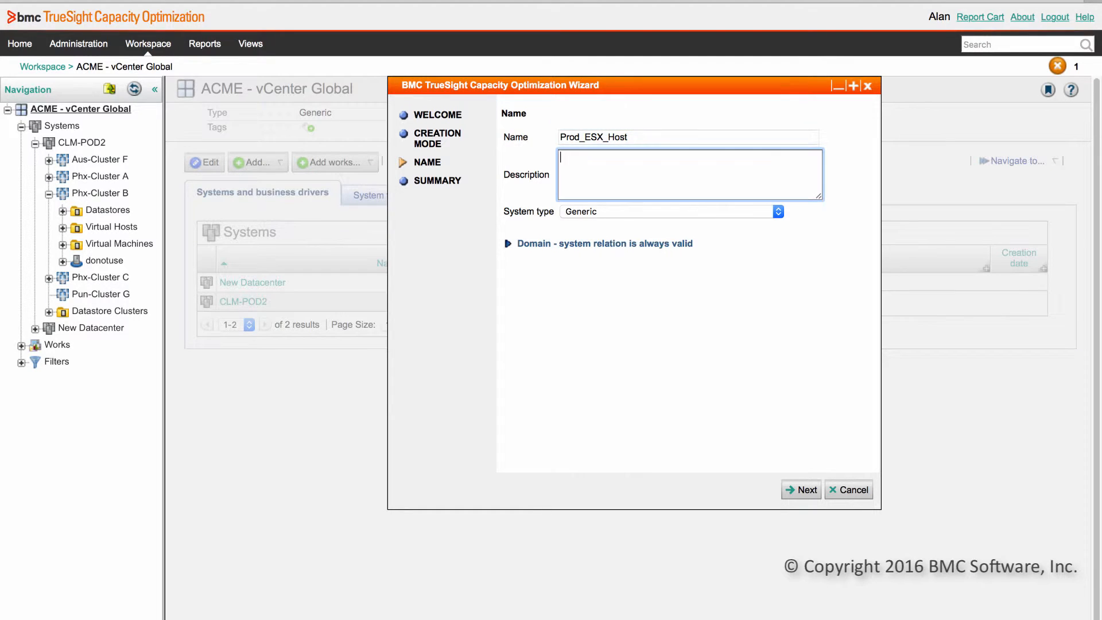
text(This is a typical production ESX Host)
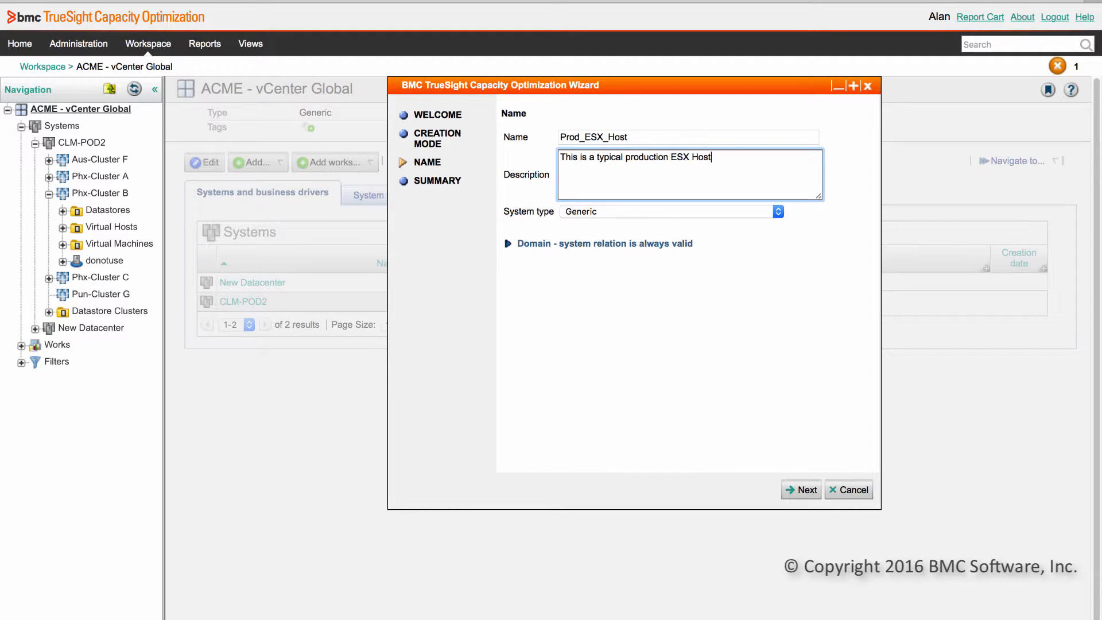
Set the template's system type to Virtual Host - VMware and finish the creation wizard.
click(663, 211)
scroll(720, 412, down, 15)
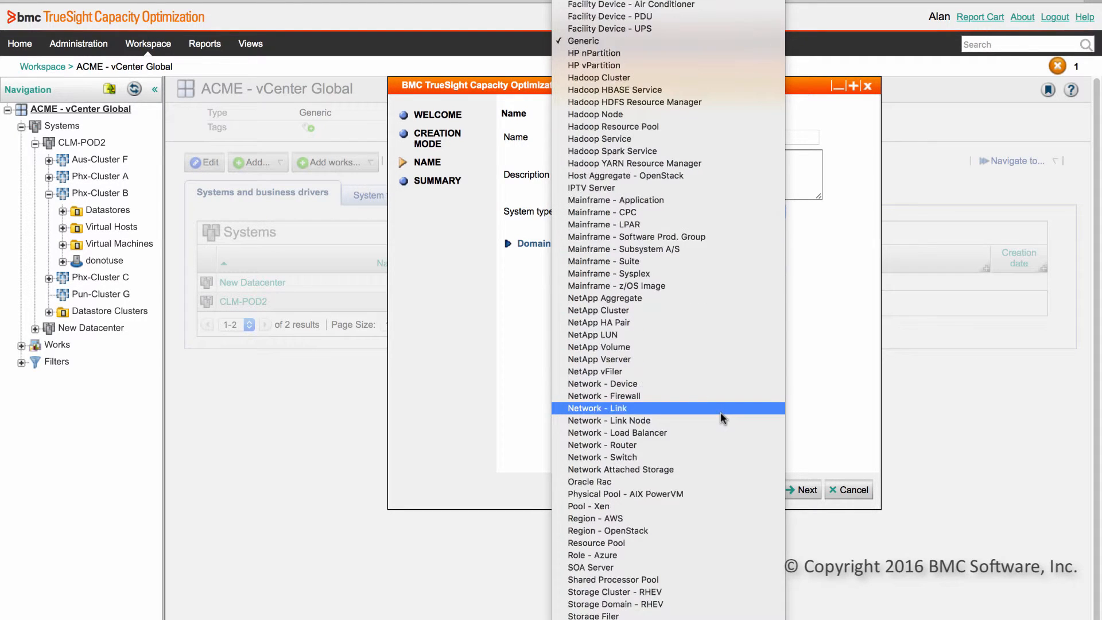
scroll(721, 412, down, 3)
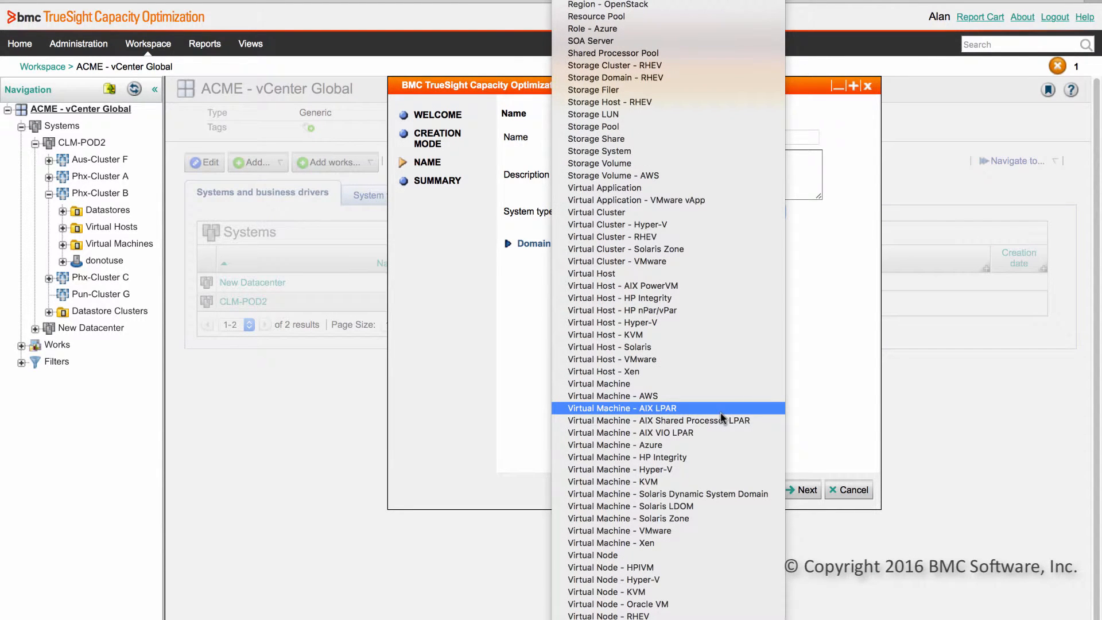
click(693, 359)
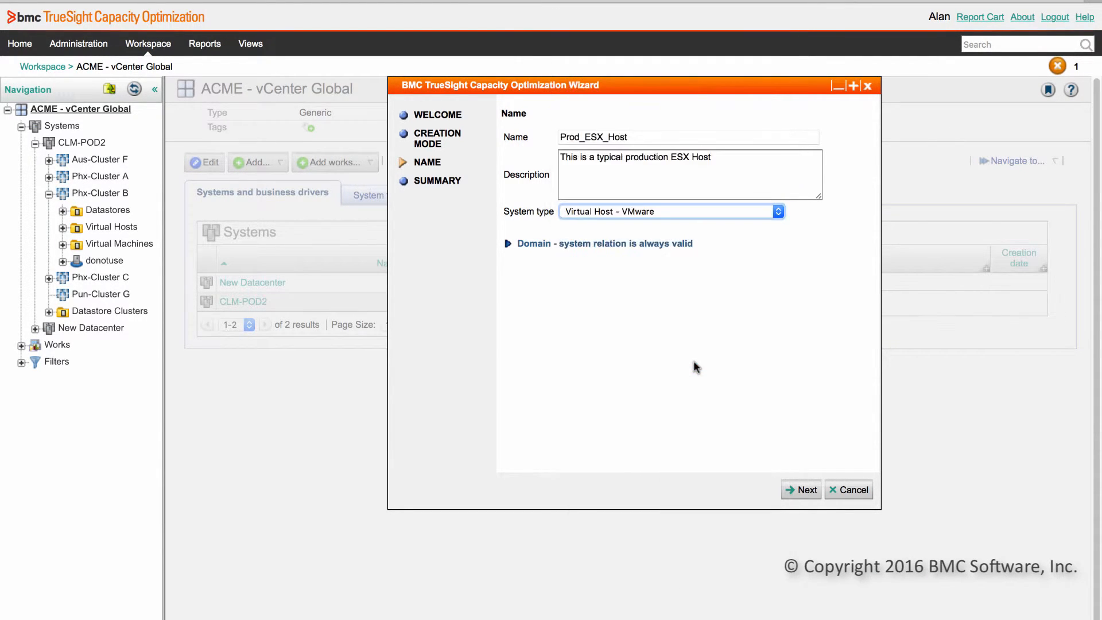
click(804, 489)
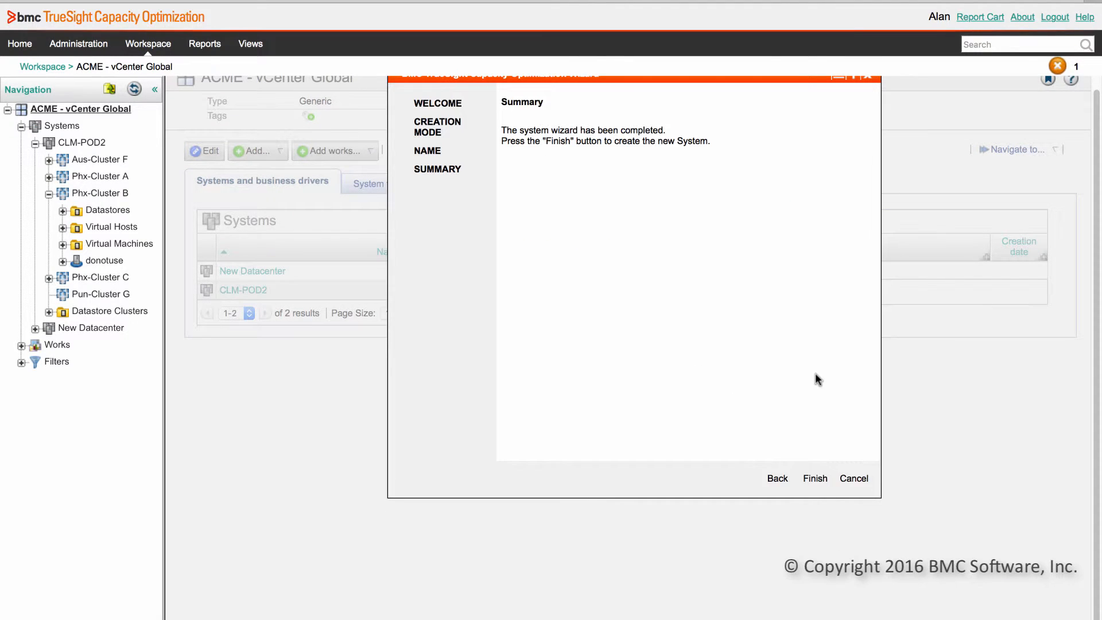
click(815, 478)
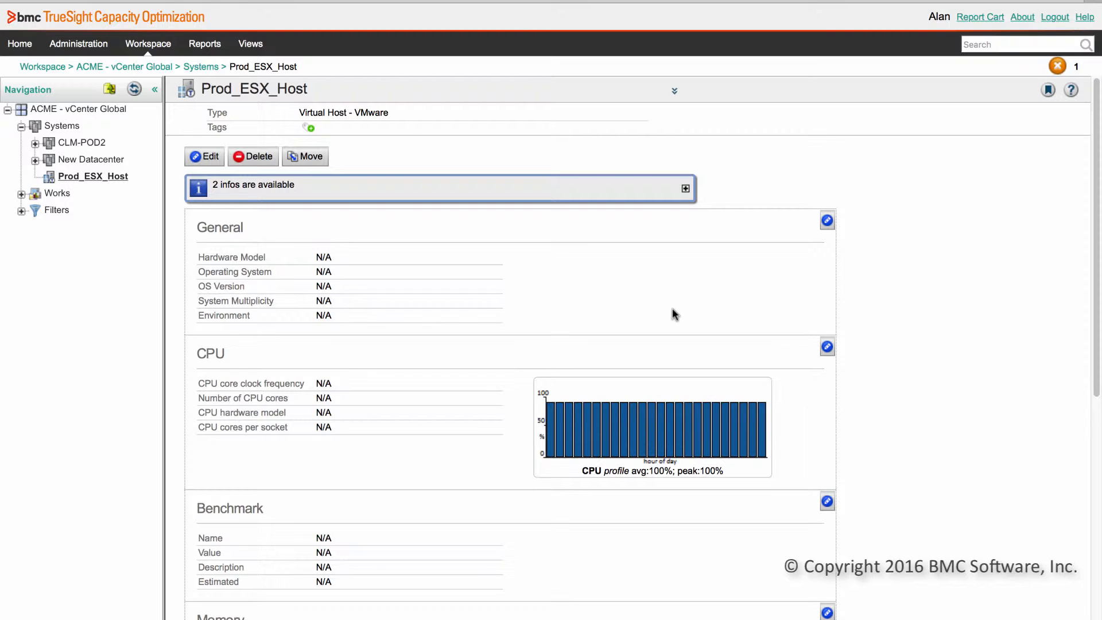
Expand the new template's info messages and review the required metrics and the configuration sections.
click(685, 189)
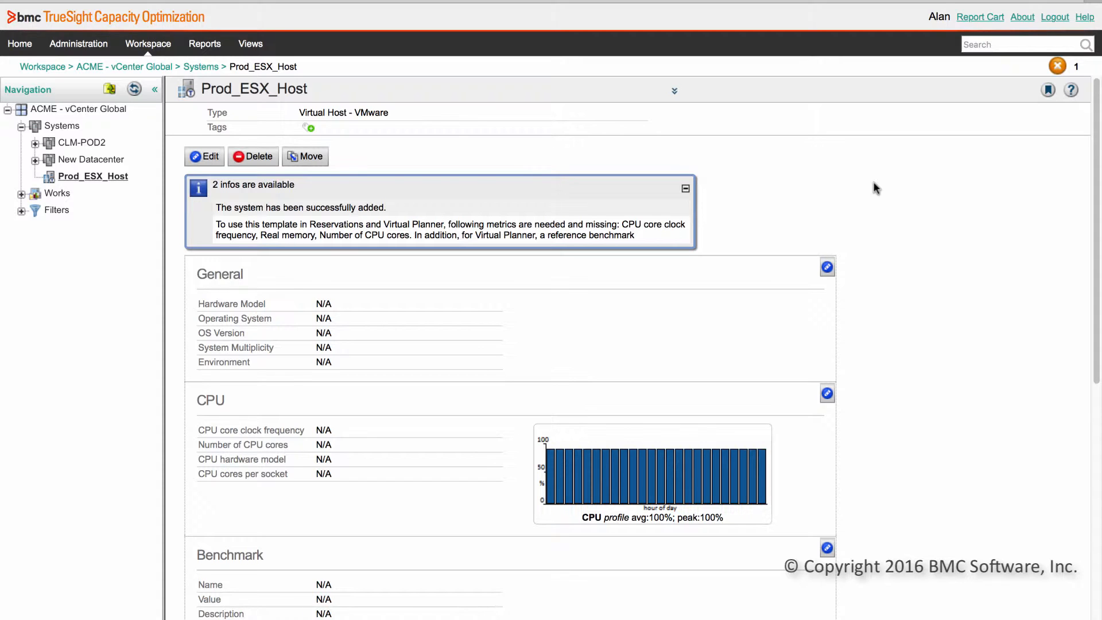
scroll(875, 188, down, 7)
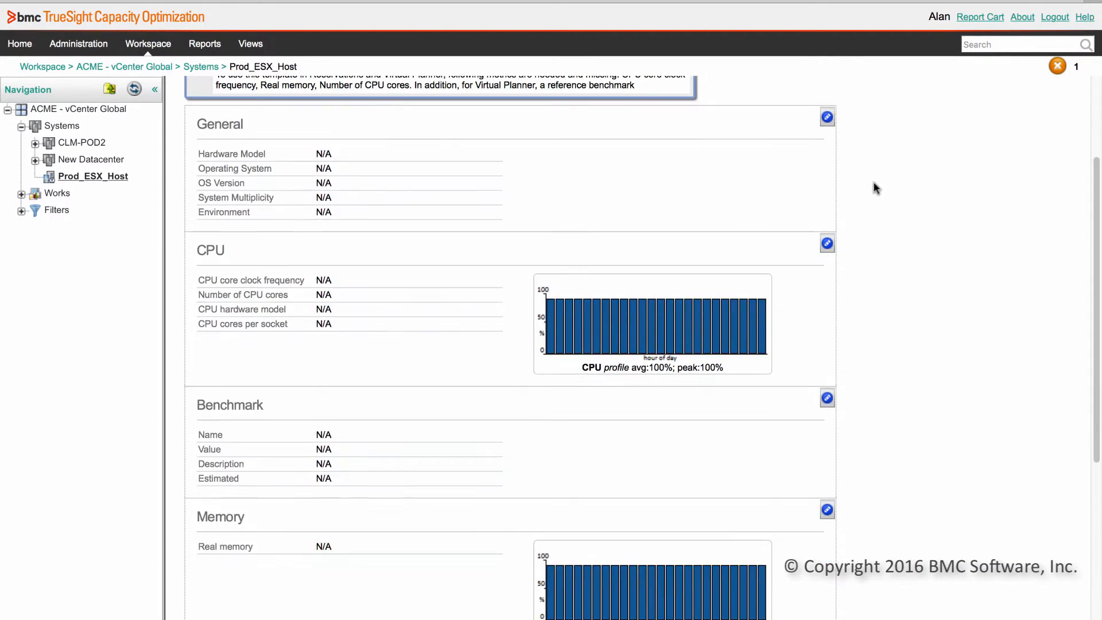
scroll(875, 188, down, 2)
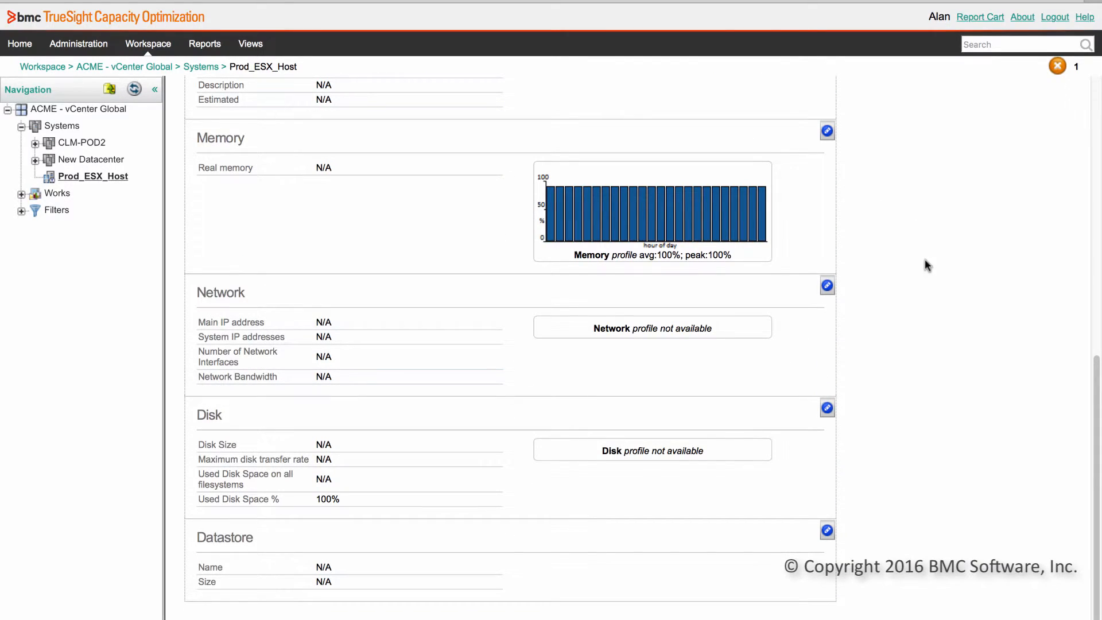
scroll(879, 318, up, 10)
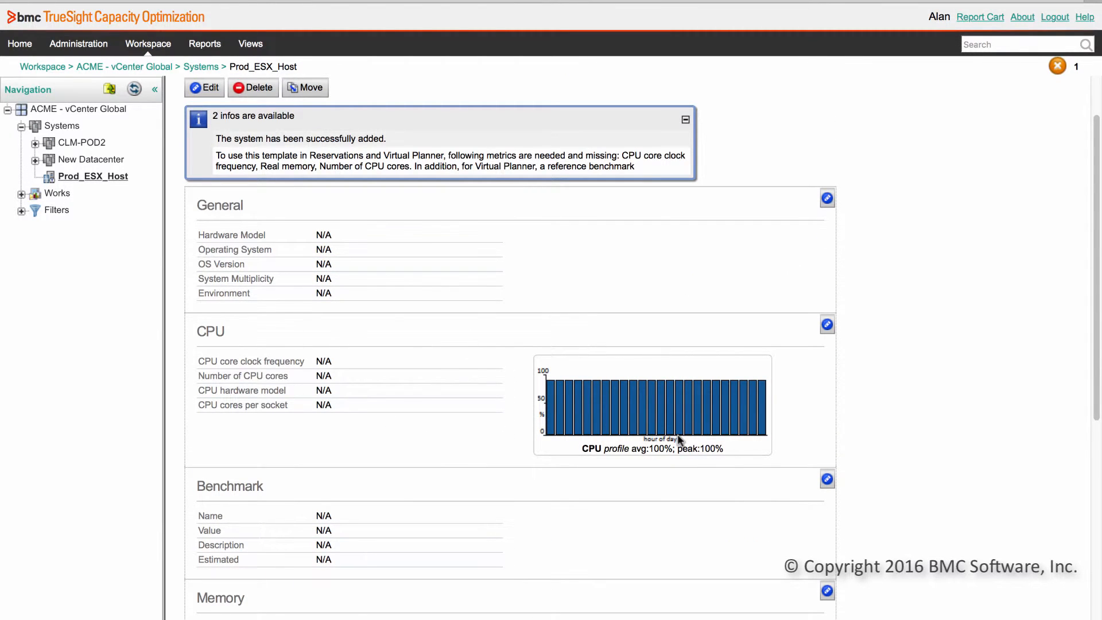
Edit the template's CPU section and set the CPU core clock frequency to 3.0 GHz.
click(827, 324)
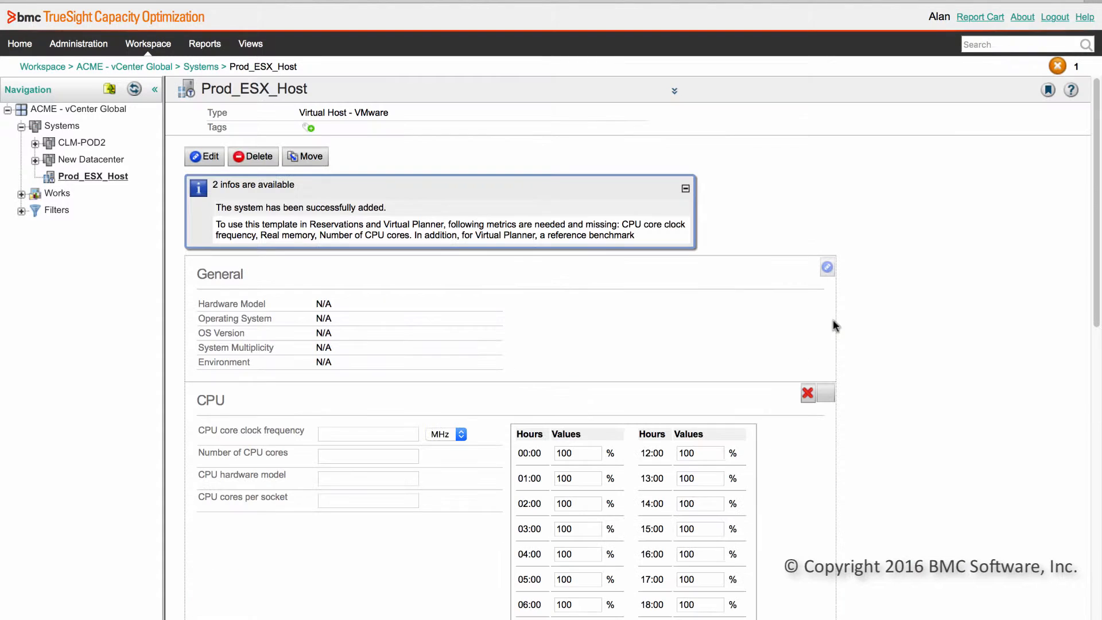
scroll(967, 182, down, 5)
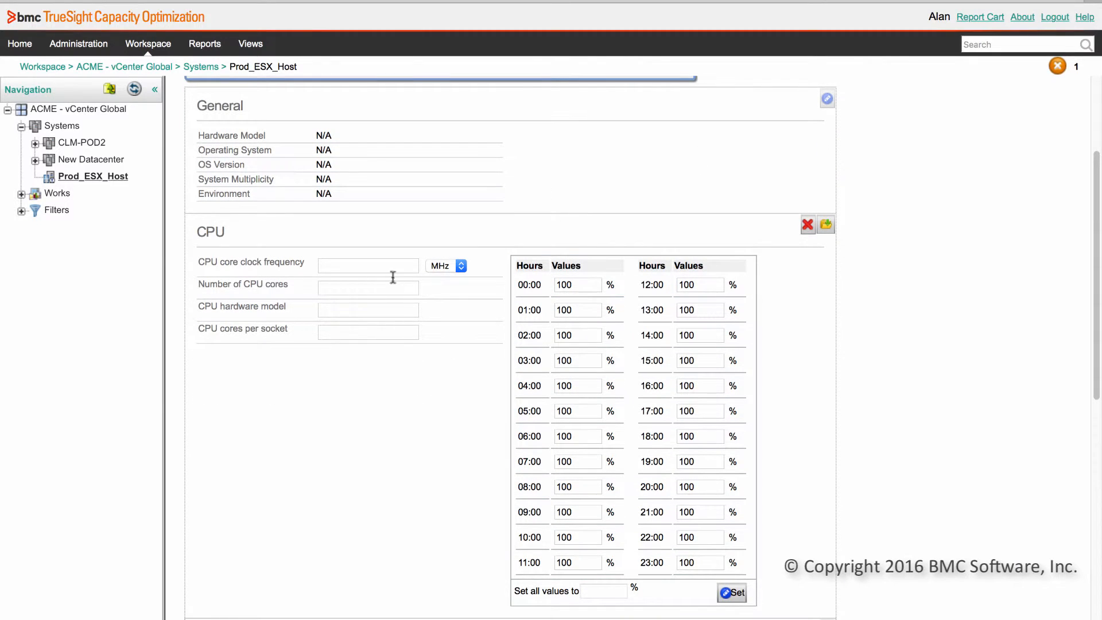
click(454, 265)
click(441, 278)
click(361, 266)
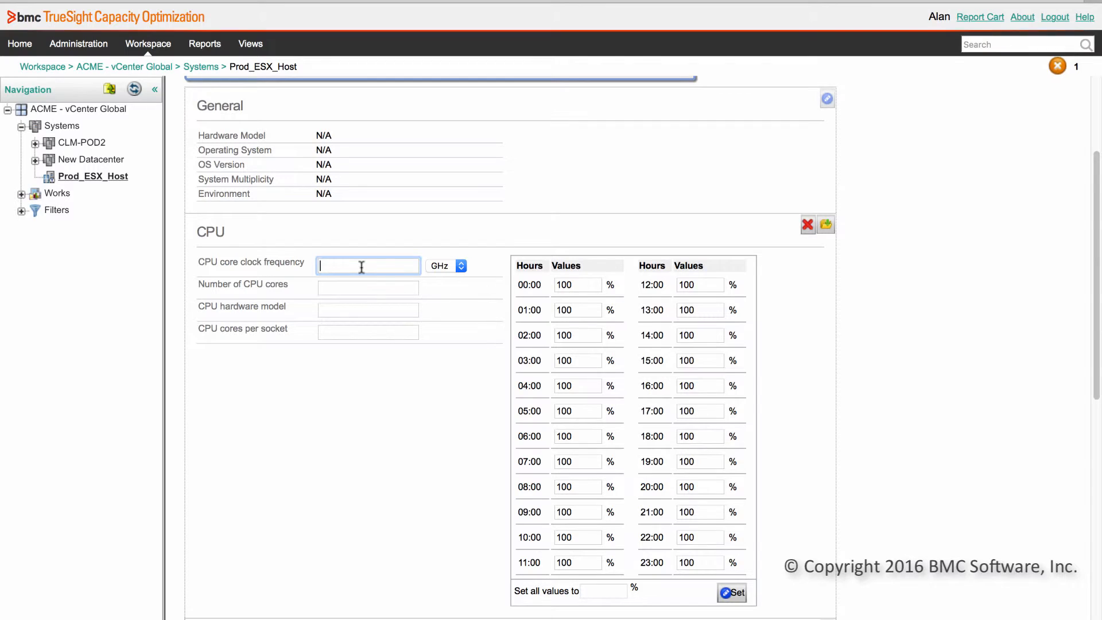
text(3.0)
Set the number of CPU cores to 16, the CPU hardware model to Intel and the CPU cores per socket to 4.
click(374, 284)
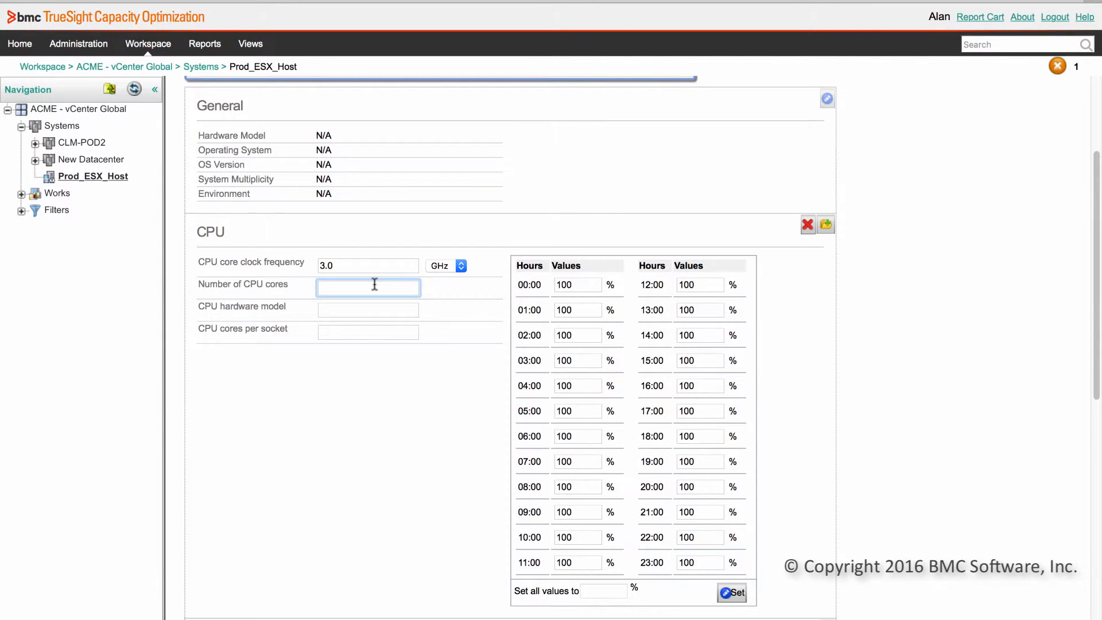
text(16)
click(379, 308)
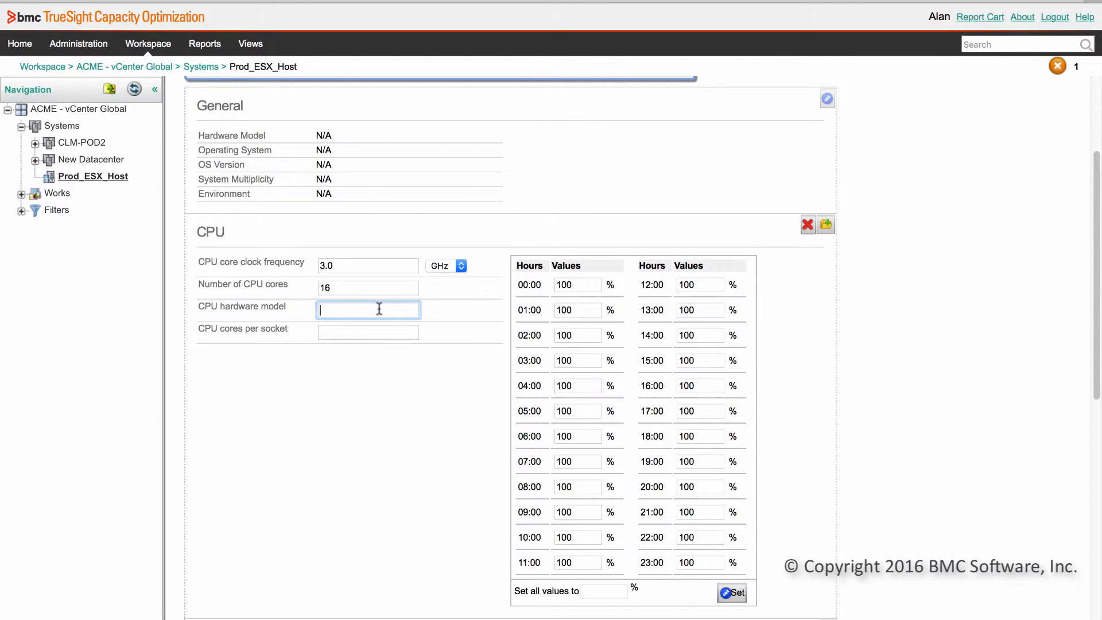
text(Intel)
click(394, 336)
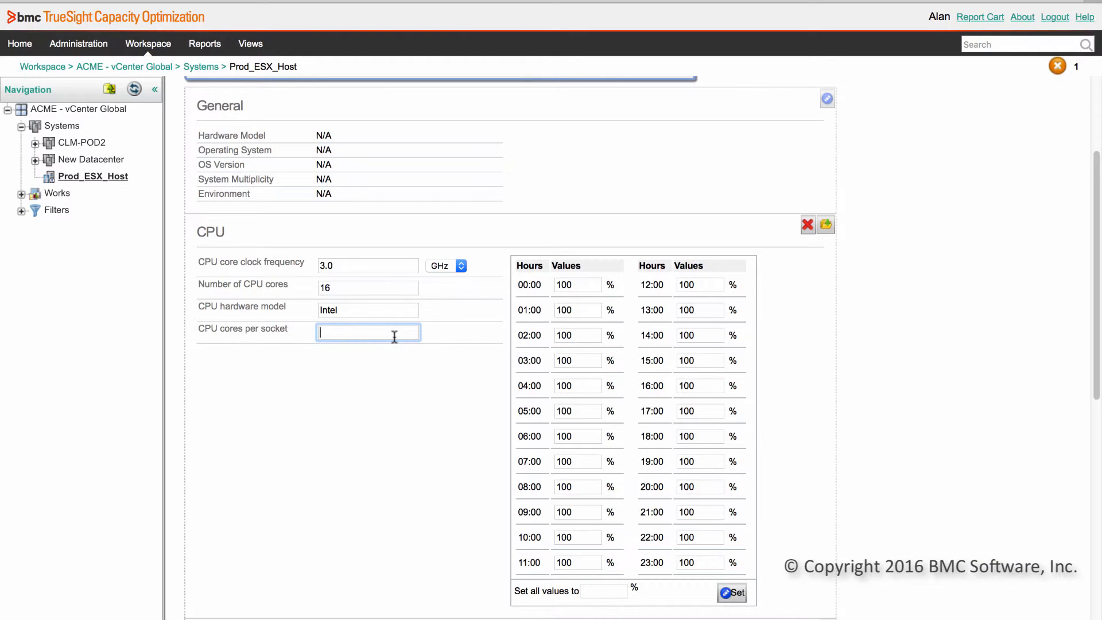
text(4)
Set all hourly values of the CPU profile to 50%.
click(601, 589)
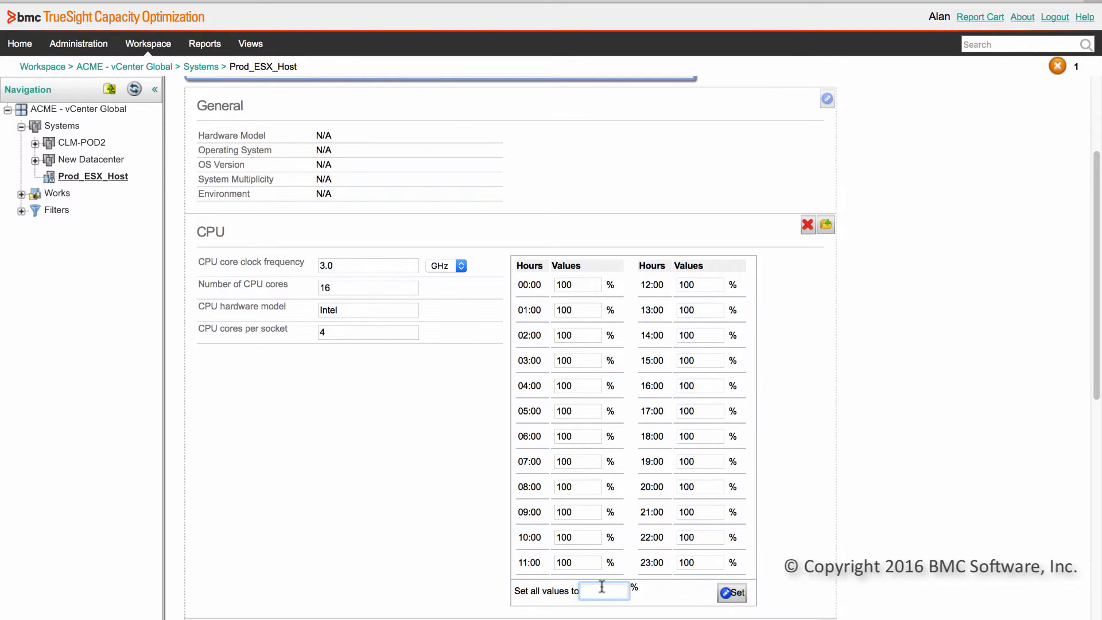
text(50)
click(730, 593)
Set the CPU profile values for the hours 08:00 through 11:00 to 75%.
scroll(872, 405, down, 5)
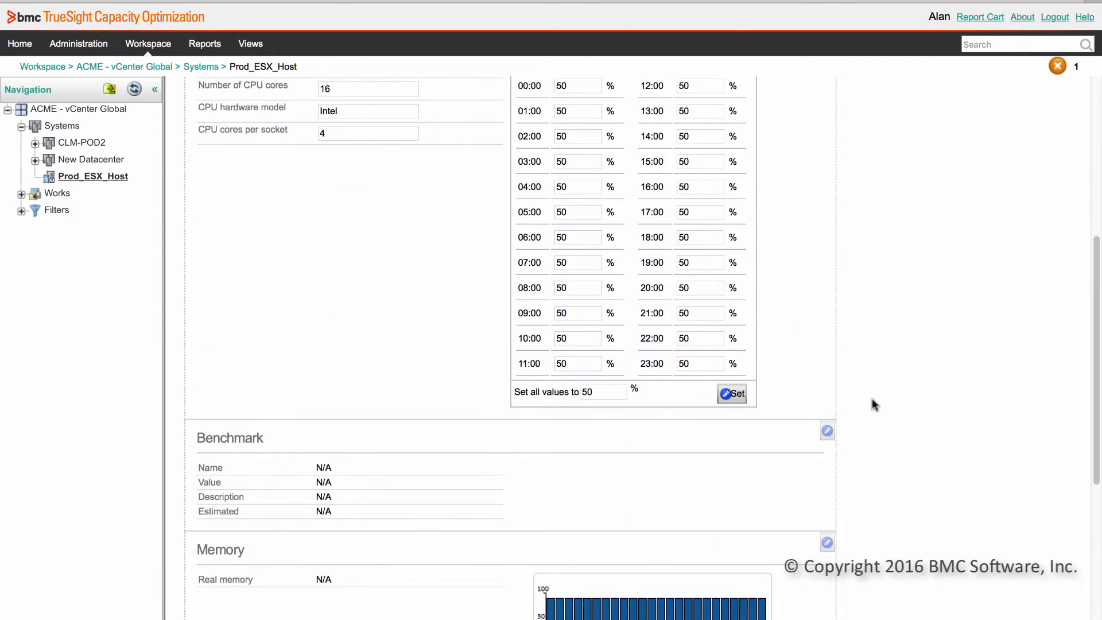
scroll(872, 402, up, 2)
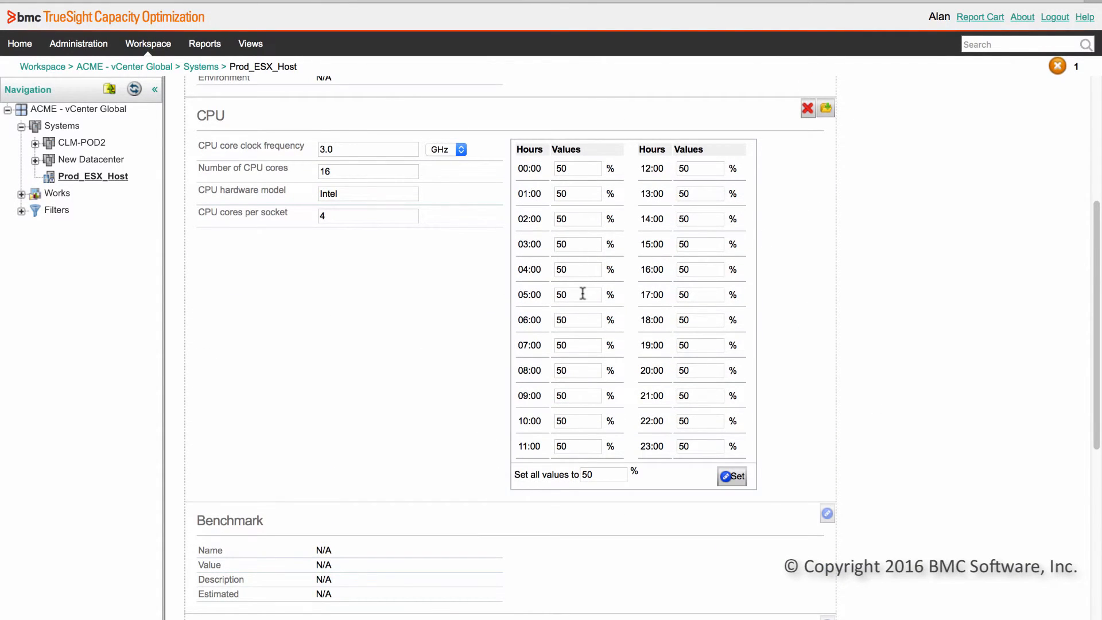
double_click(578, 364)
text(75)
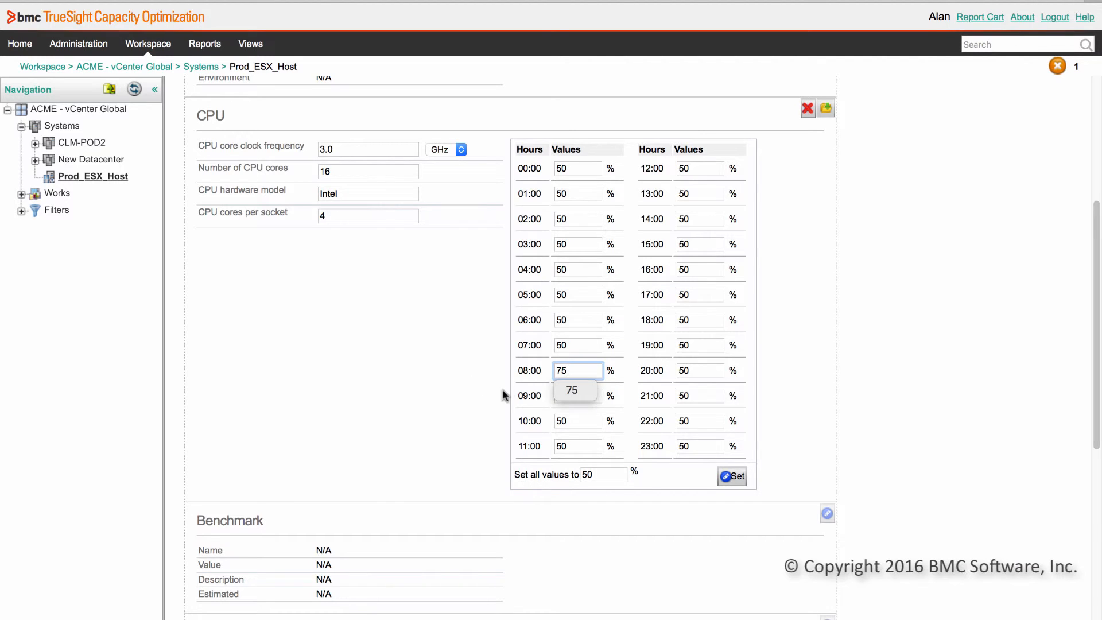
click(582, 390)
click(581, 371)
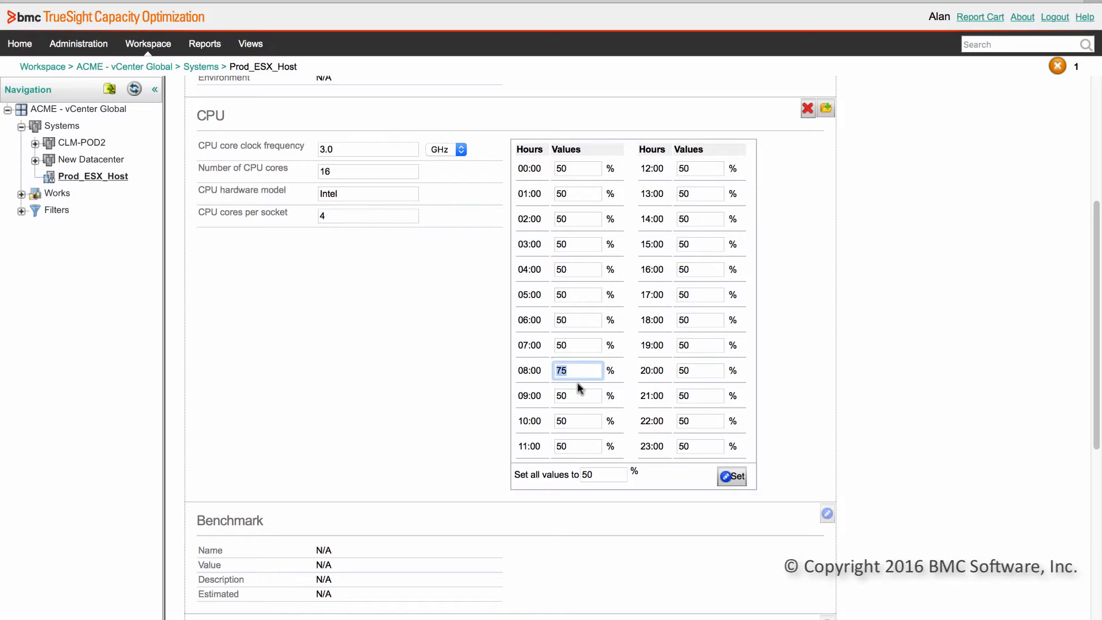
double_click(585, 395)
text(75)
double_click(568, 420)
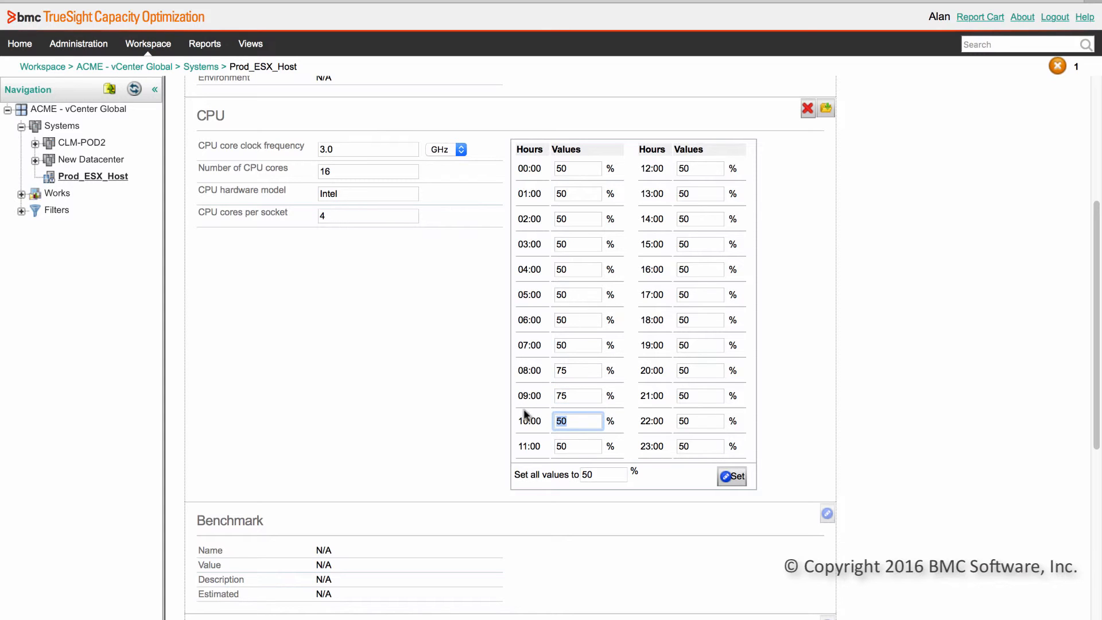
text(75)
double_click(568, 446)
text(75)
Set the CPU profile values for the hours 12:00 through 17:00 to 75%.
double_click(699, 167)
text(75)
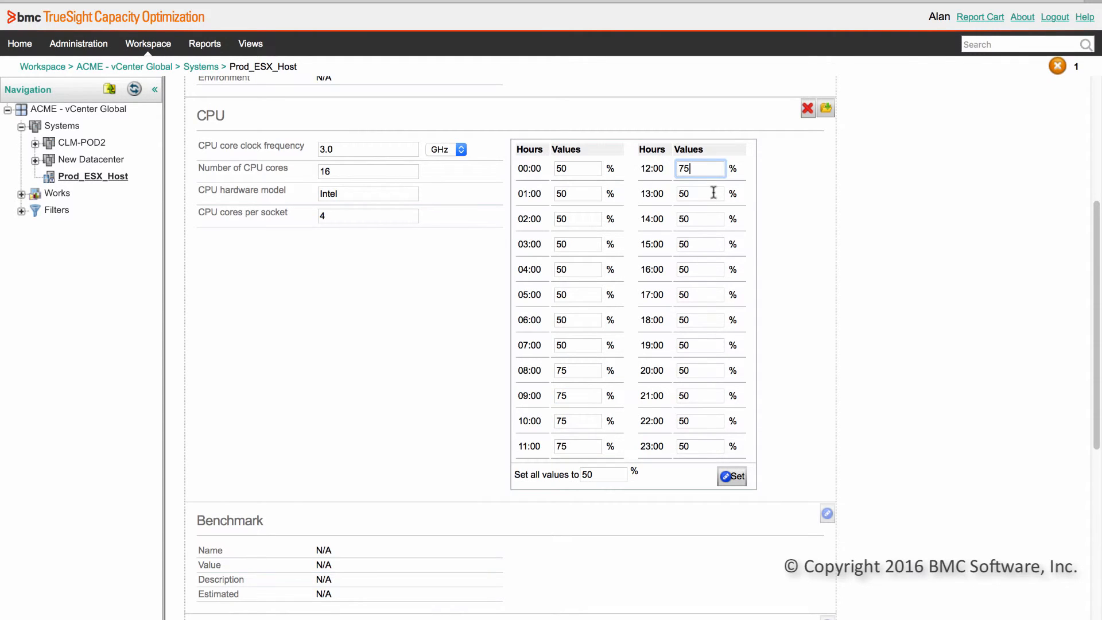
double_click(713, 193)
text(75)
double_click(683, 218)
text(75)
double_click(699, 246)
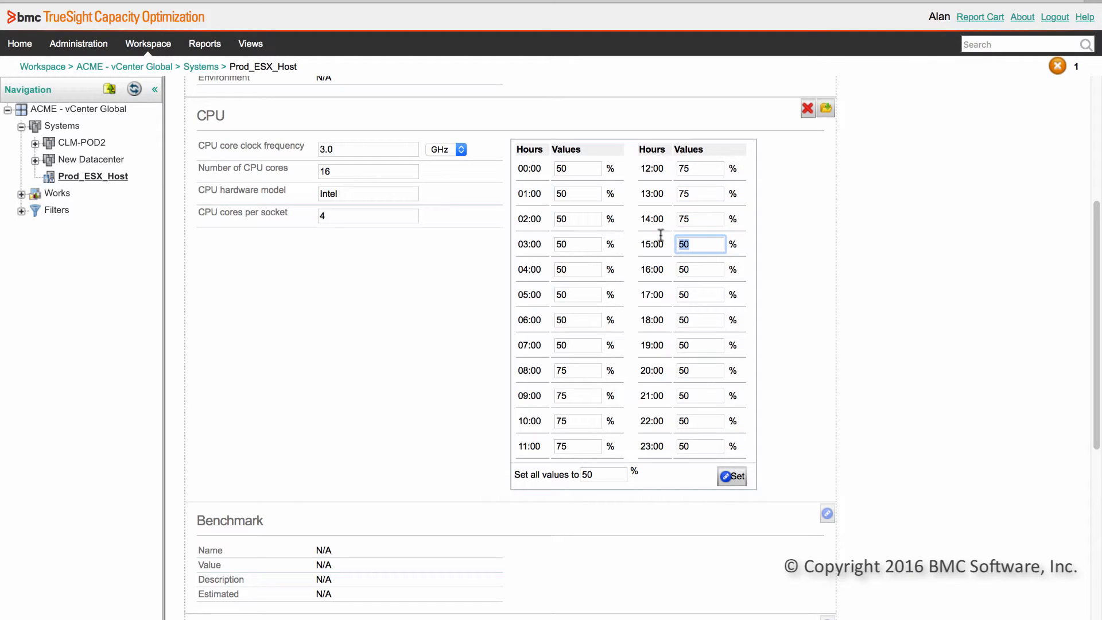
text(75)
double_click(703, 265)
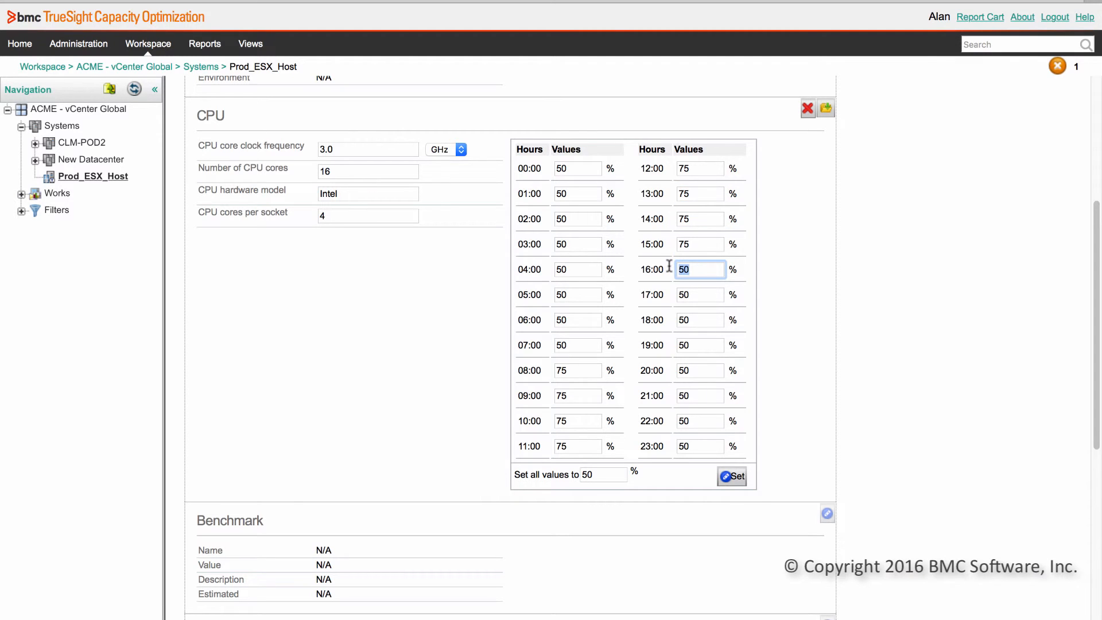
text(75)
double_click(707, 294)
text(75)
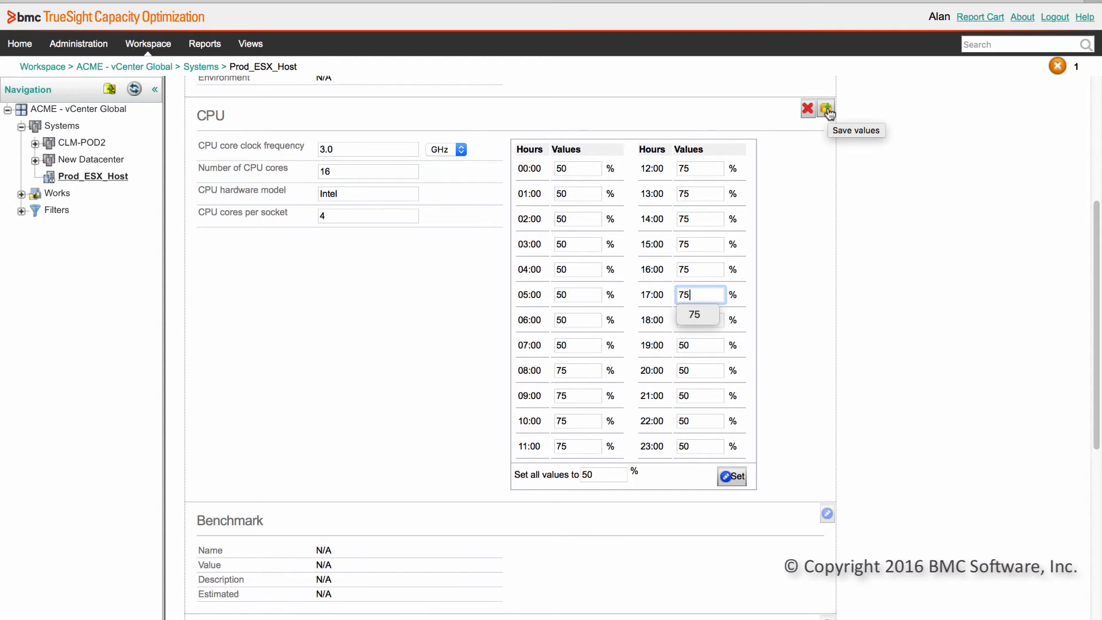
Save the CPU section's values and check the 11:00 bar in the CPU profile chart.
click(826, 109)
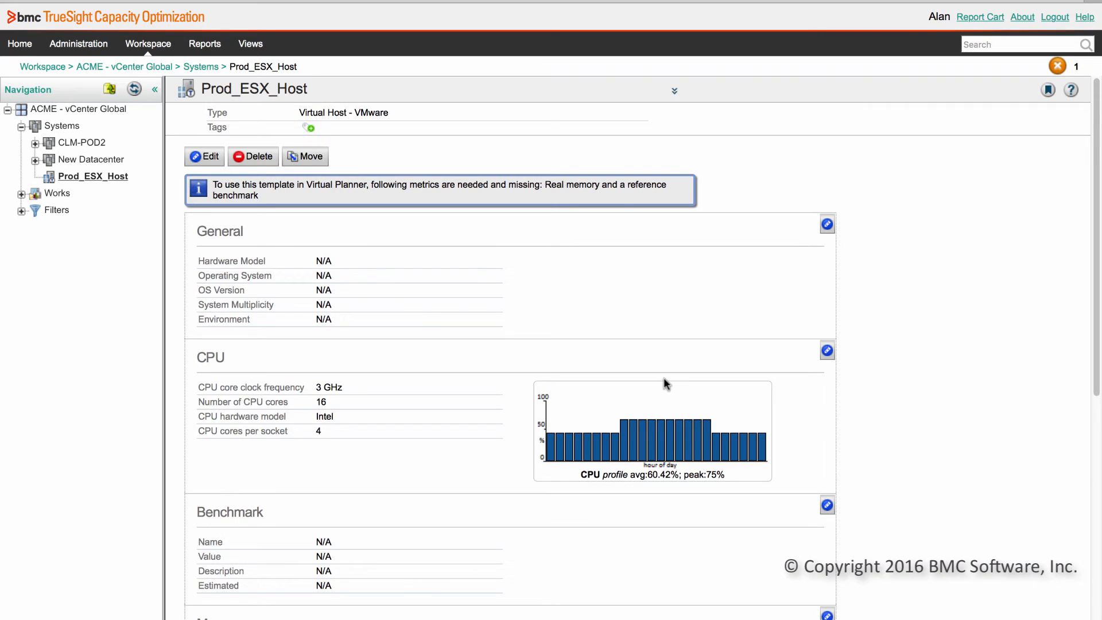
scroll(664, 377, down, 1)
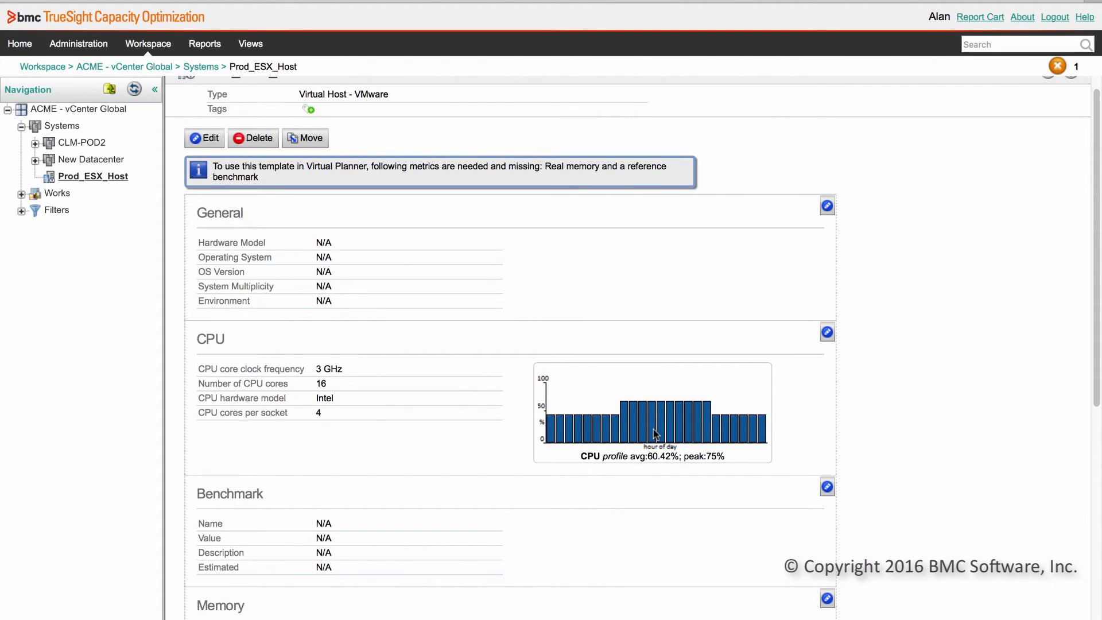
mouse_move(655, 433)
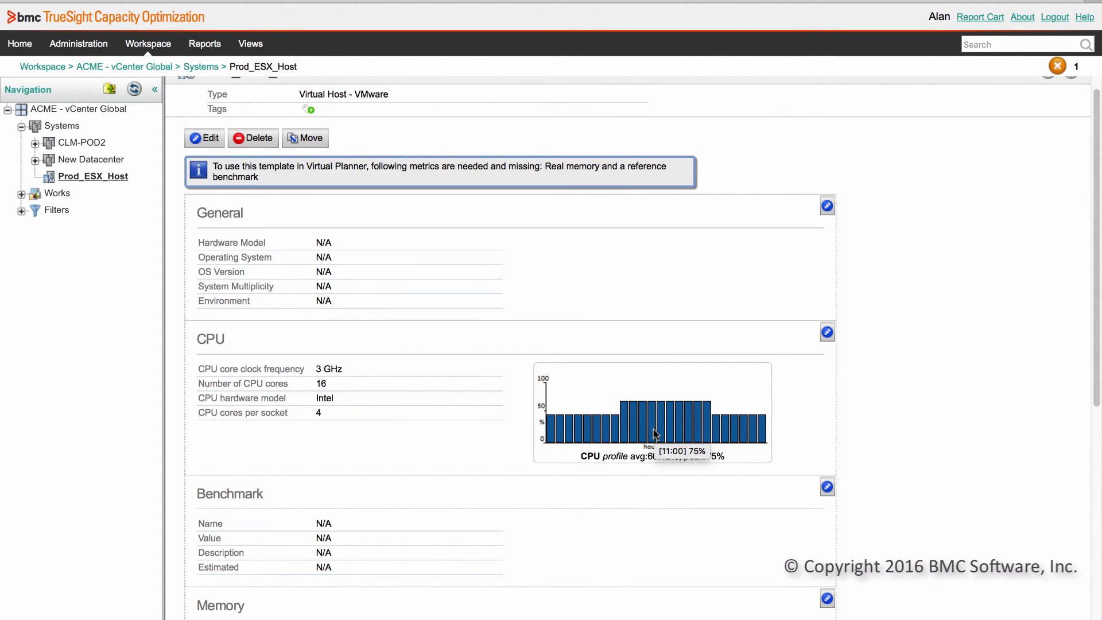